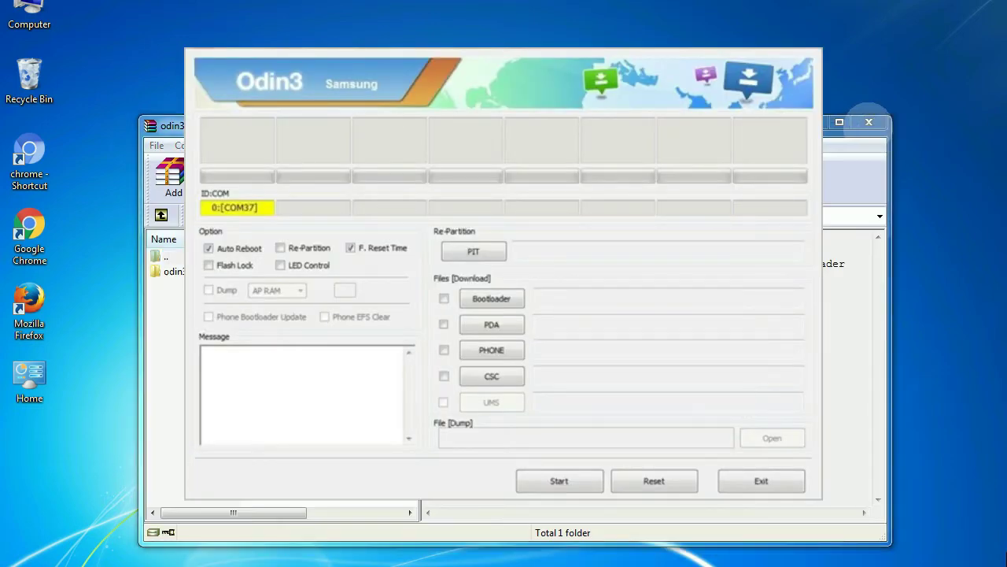
Close the WinRAR window behind Odin3 while the firmware flashes to the phone
click(868, 122)
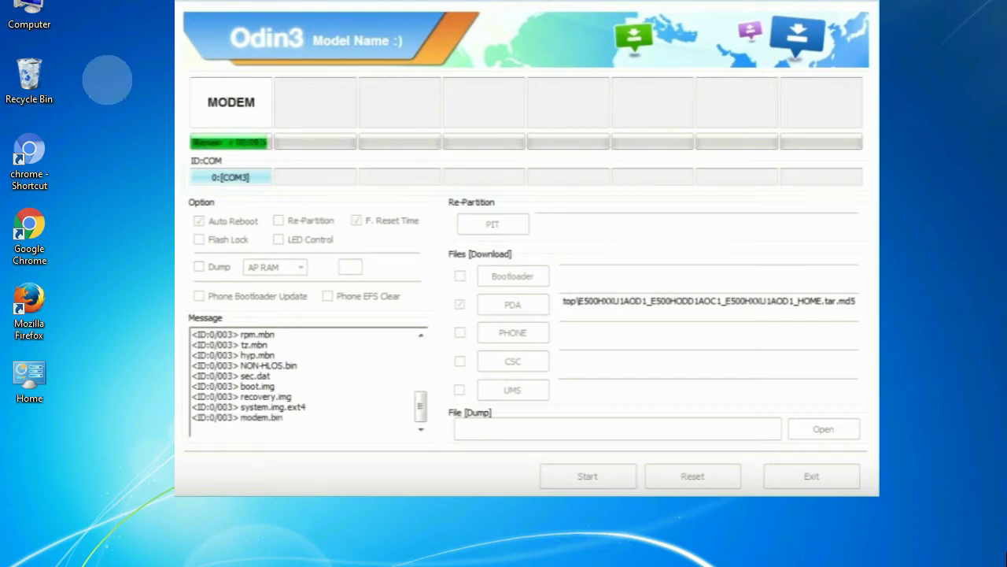
Exit Odin3 after flashing completes, leaving only the Odin archive on the desktop
click(31, 74)
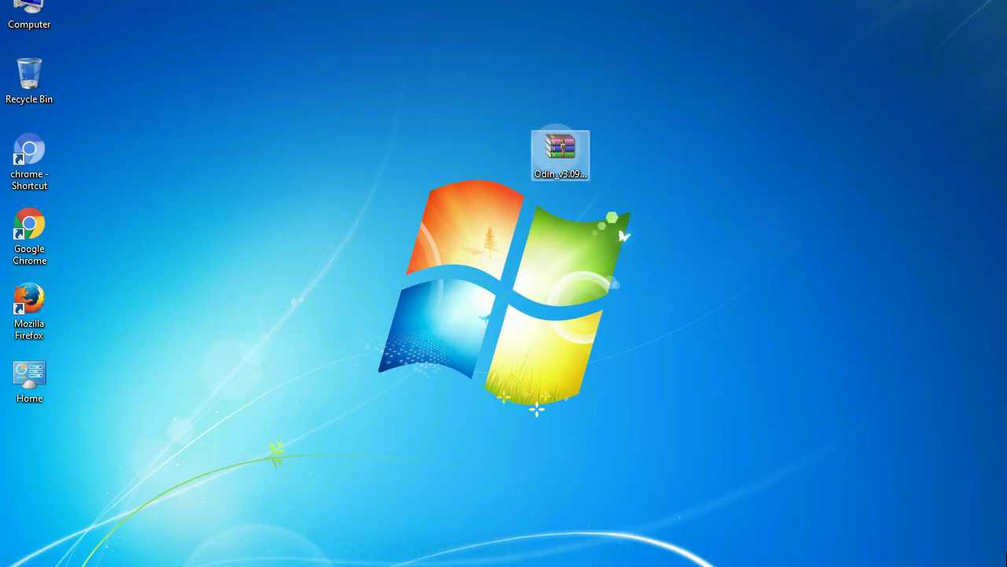
Extract the Odin archive to the desktop and run Odin3 v3.09.exe as administrator
right_click(562, 145)
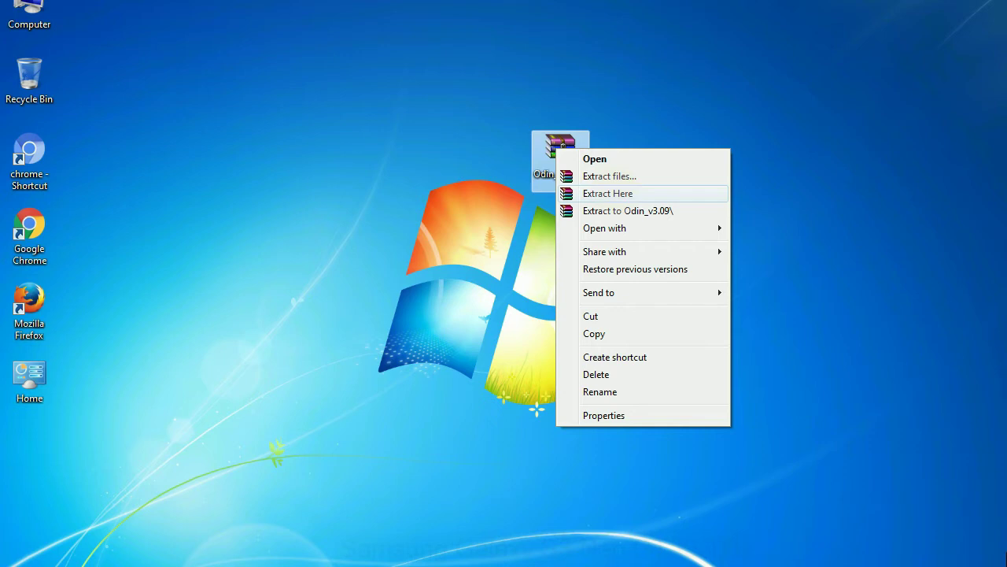
click(611, 193)
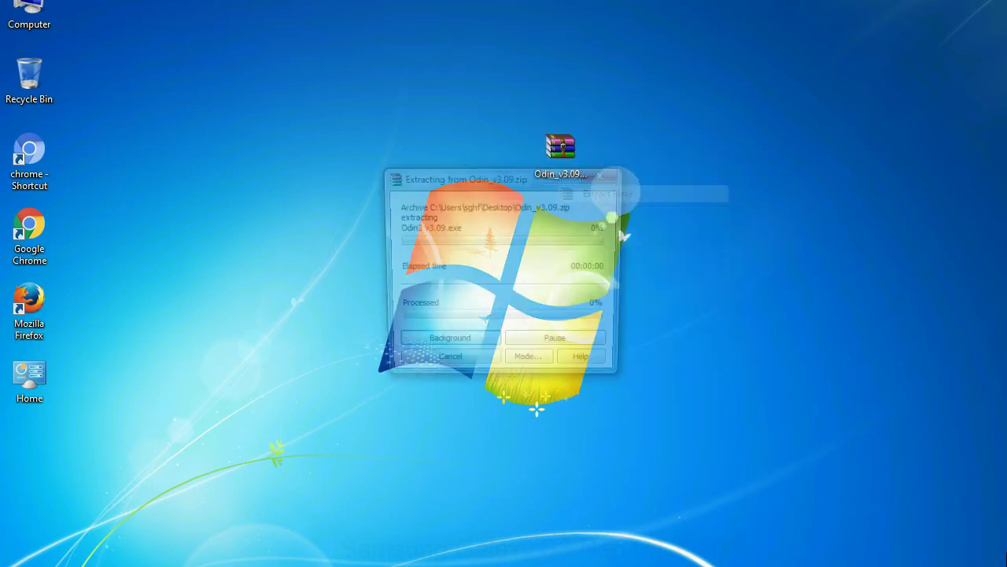
double_click(436, 153)
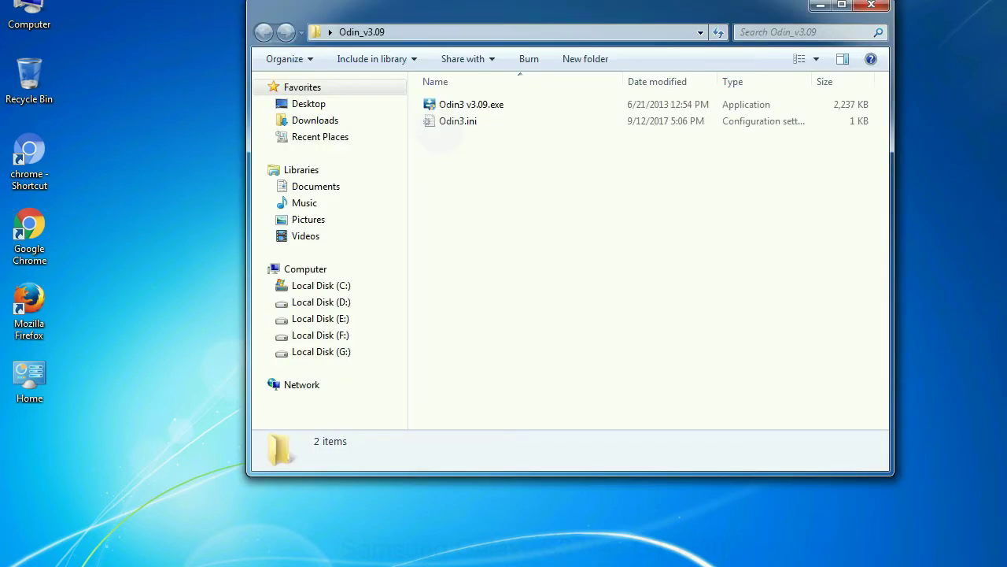
right_click(456, 106)
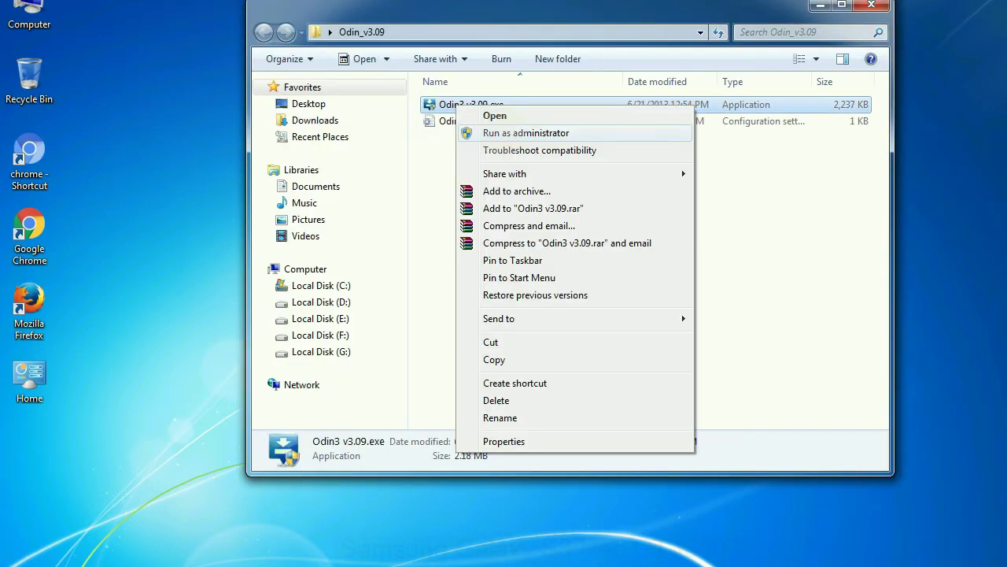
click(526, 133)
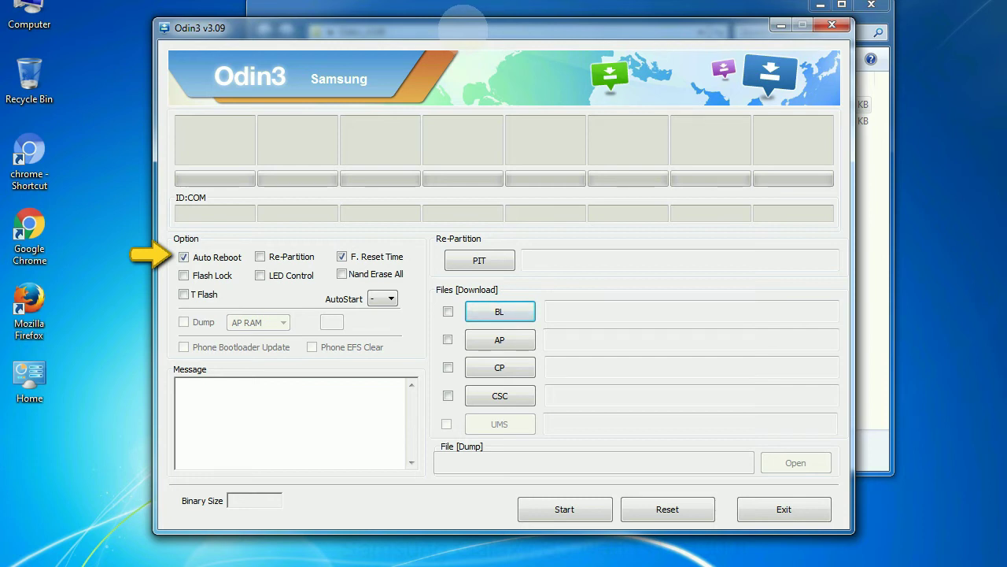
Move the Odin3 v3.09 window slightly up and to the right
drag(462, 30, 502, 4)
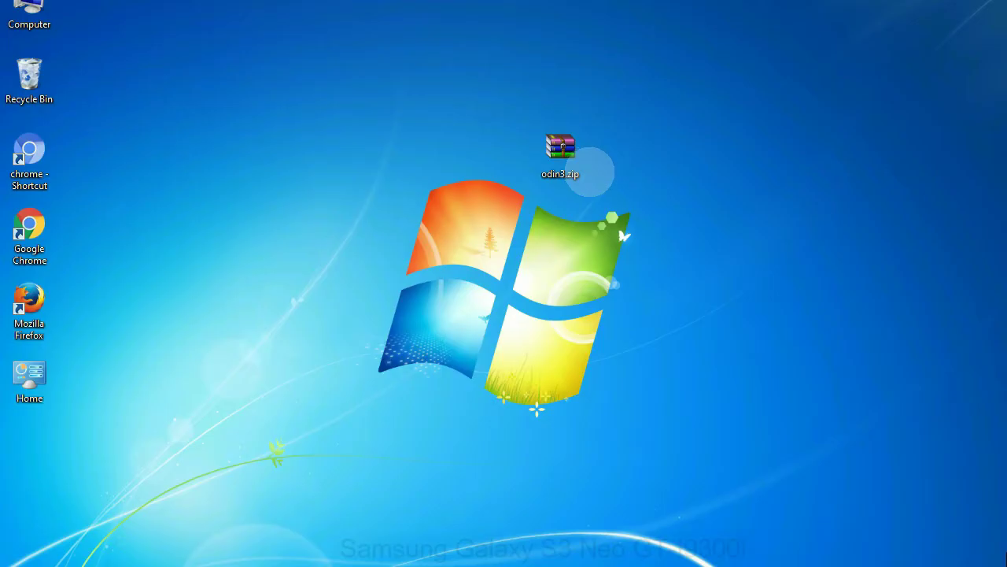
Select the odin3.zip archive on the desktop
click(578, 158)
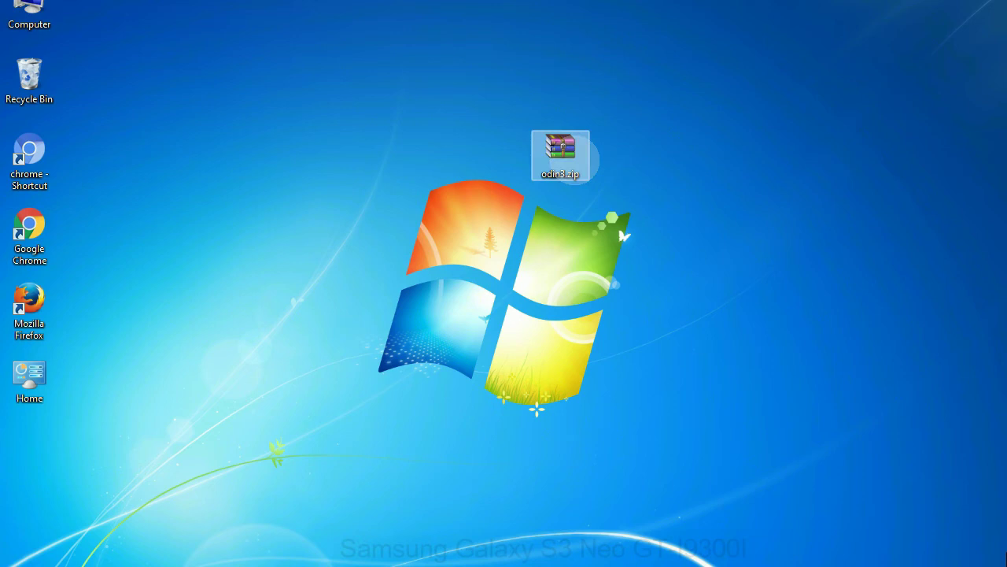